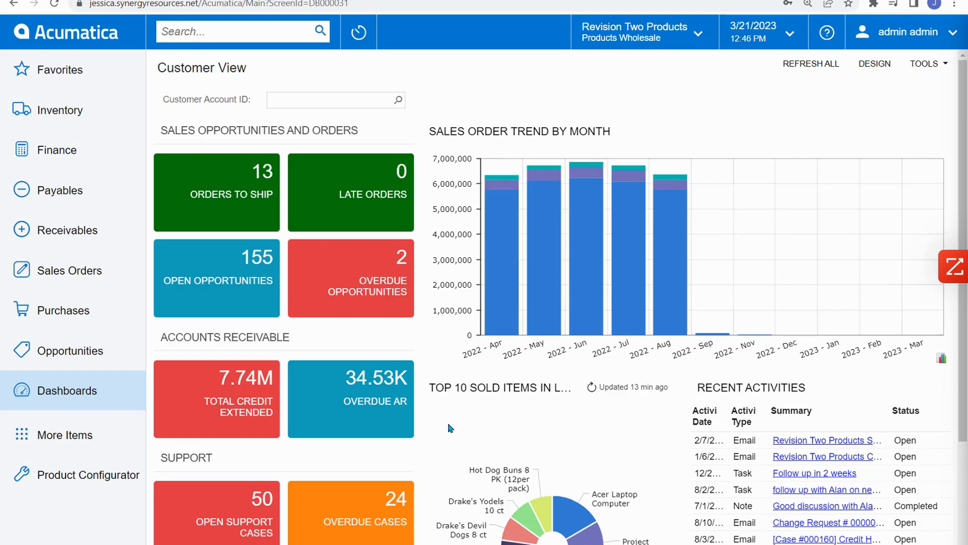
Create a new sales order of type SO for the customer Alta Ace
click(101, 283)
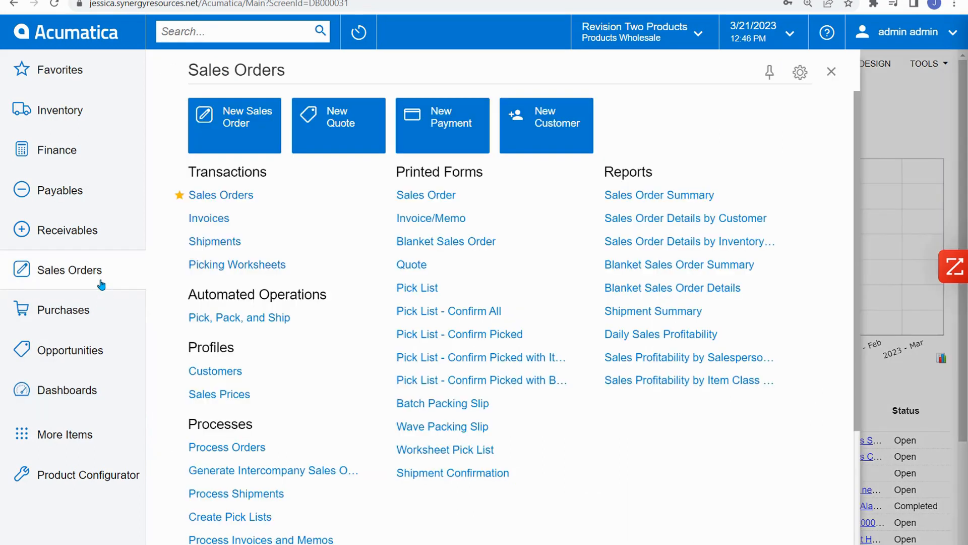
click(236, 150)
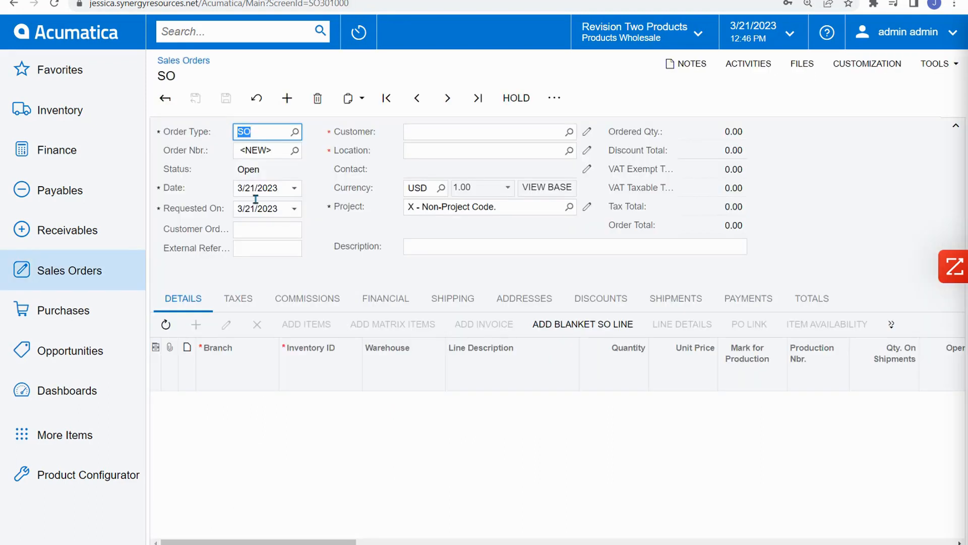
click(790, 198)
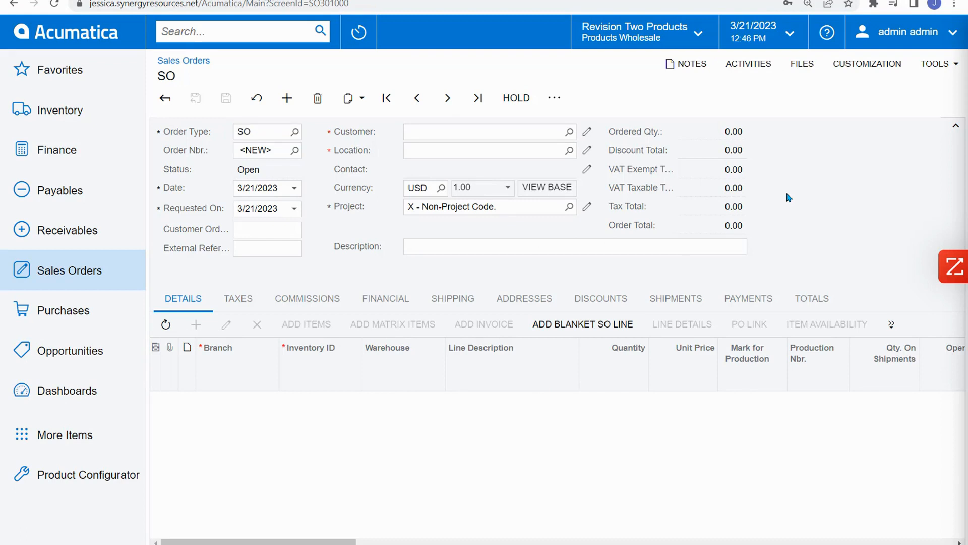
click(573, 135)
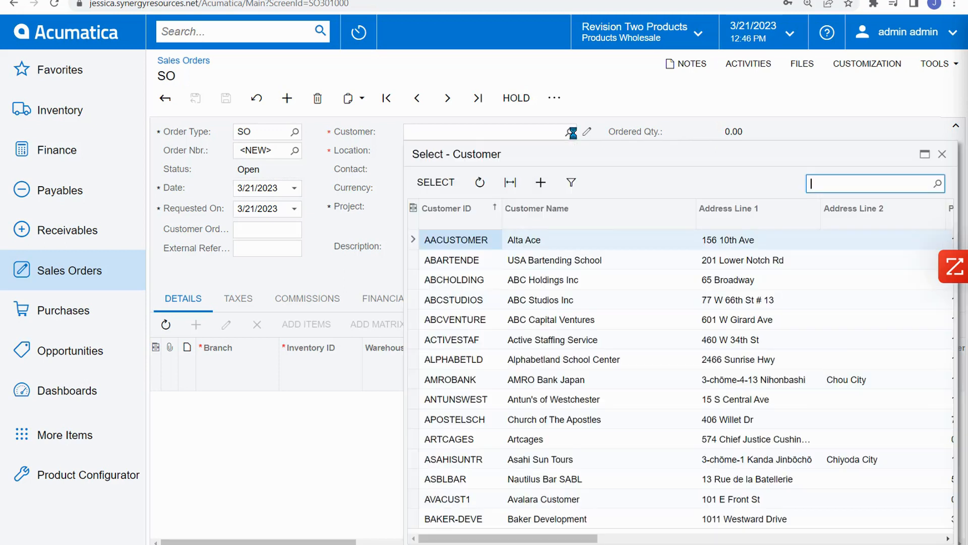
click(440, 181)
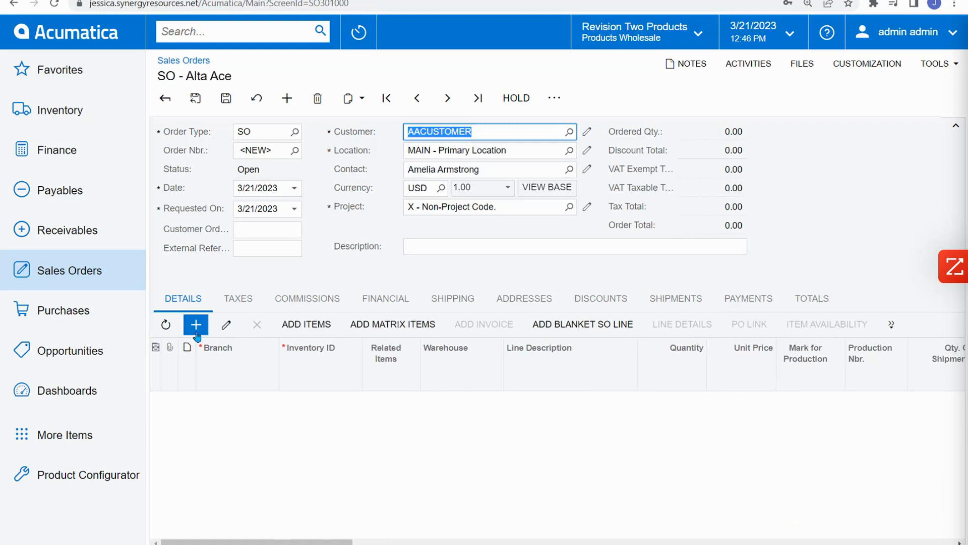
Add an order line for one AMCTOBAT custom wooden bat marked for production, and save the order
click(196, 324)
click(326, 405)
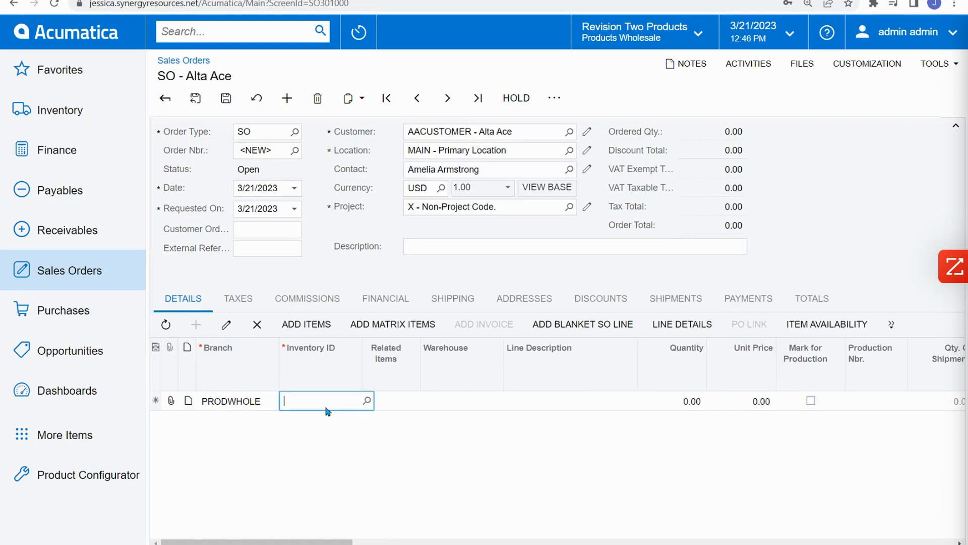
text(AMCTO)
click(323, 427)
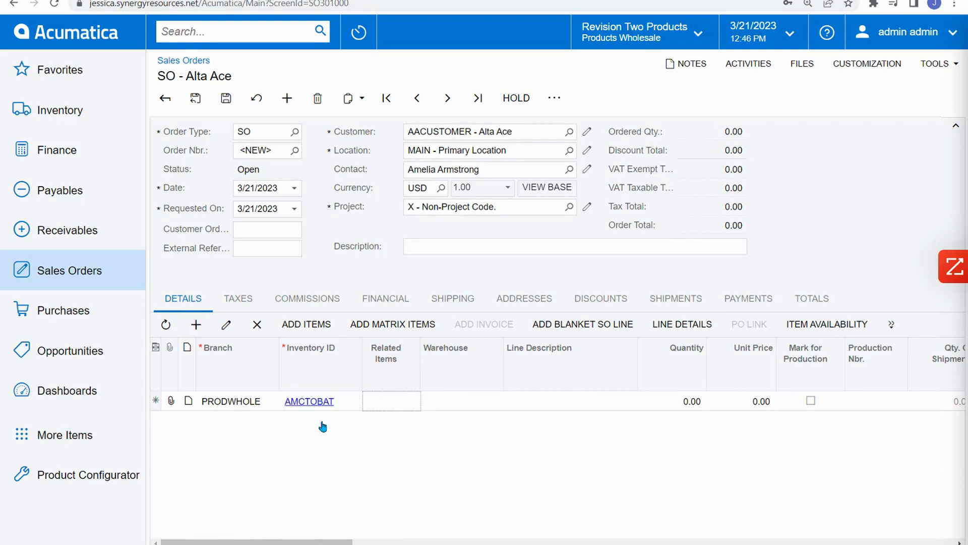
key(Tab)
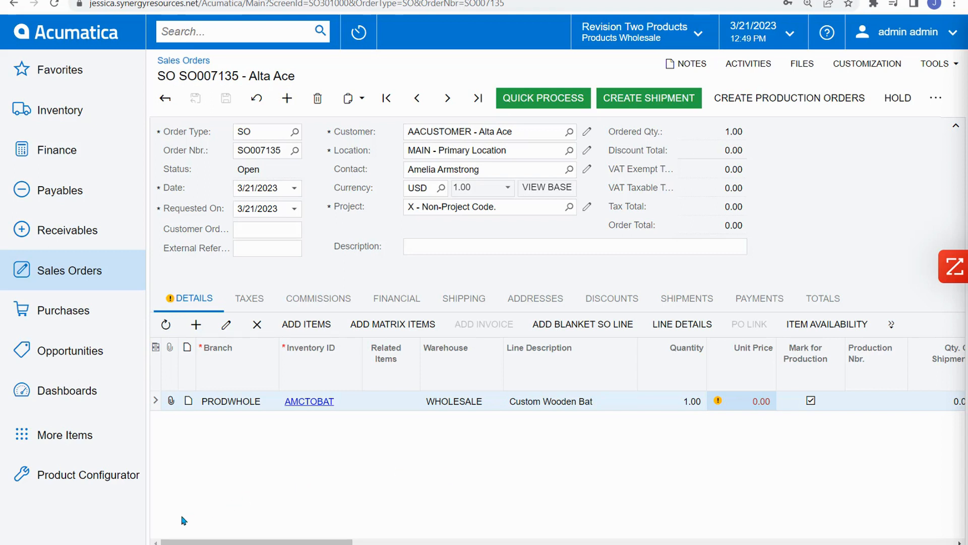
Open the product configuration of the AMCTOBAT line and maximize its window
click(131, 543)
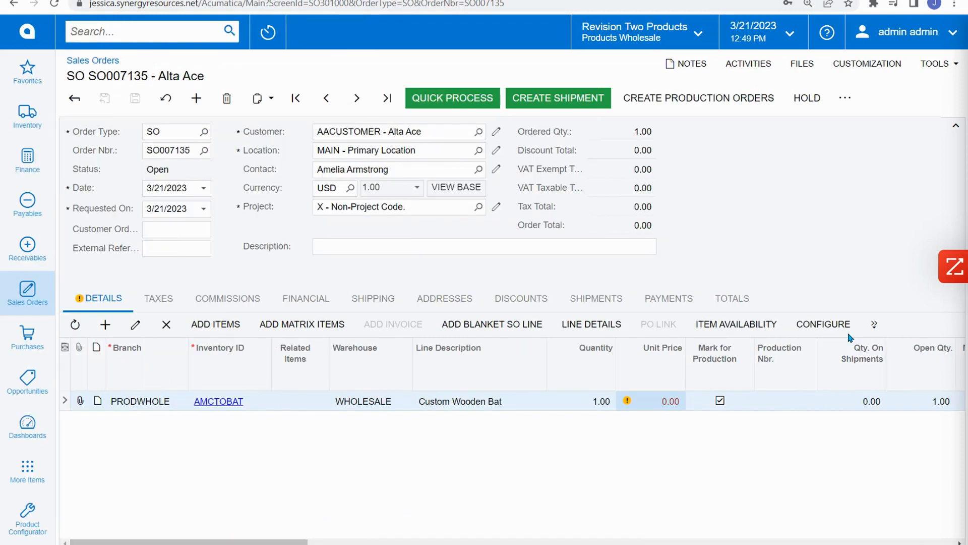
click(822, 330)
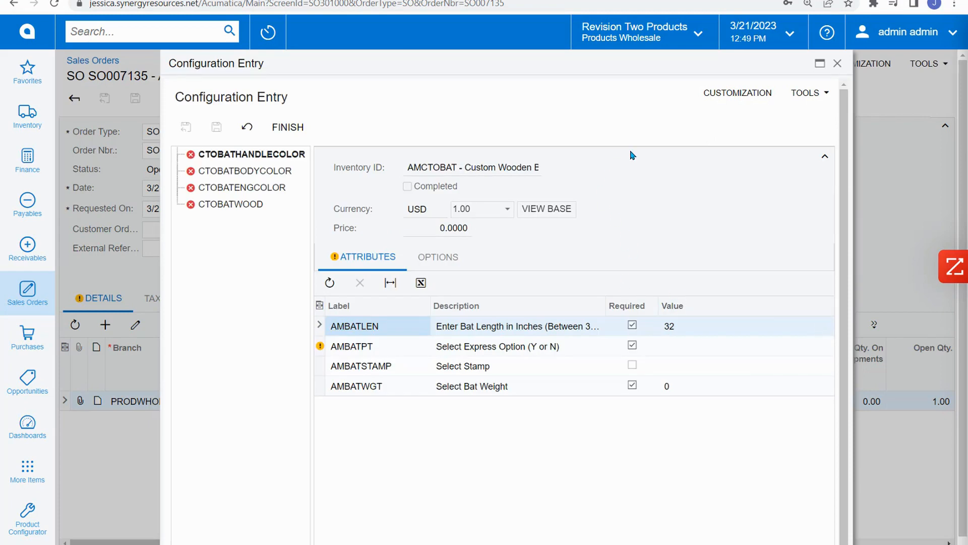
click(820, 63)
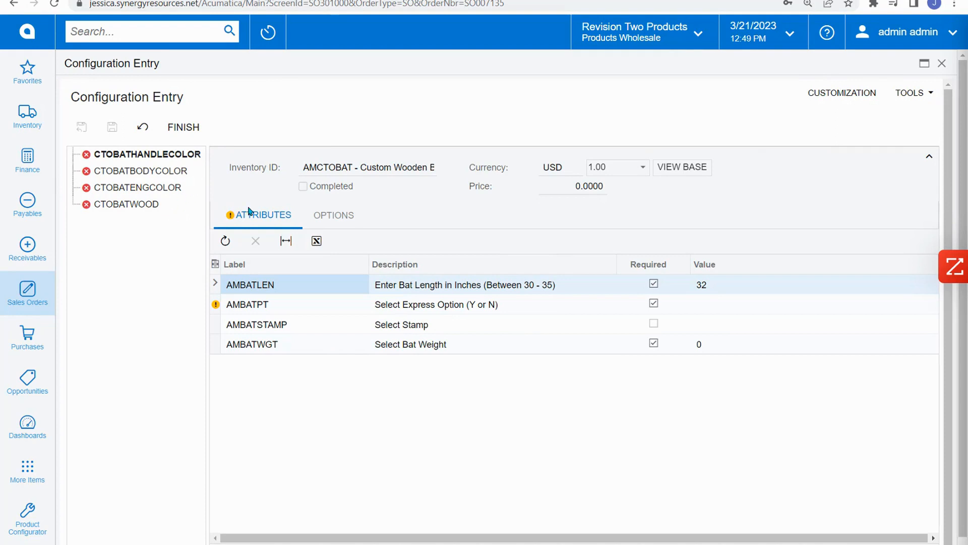
Include the Natural Handle option for the handle color and Black Body for the body color
click(349, 216)
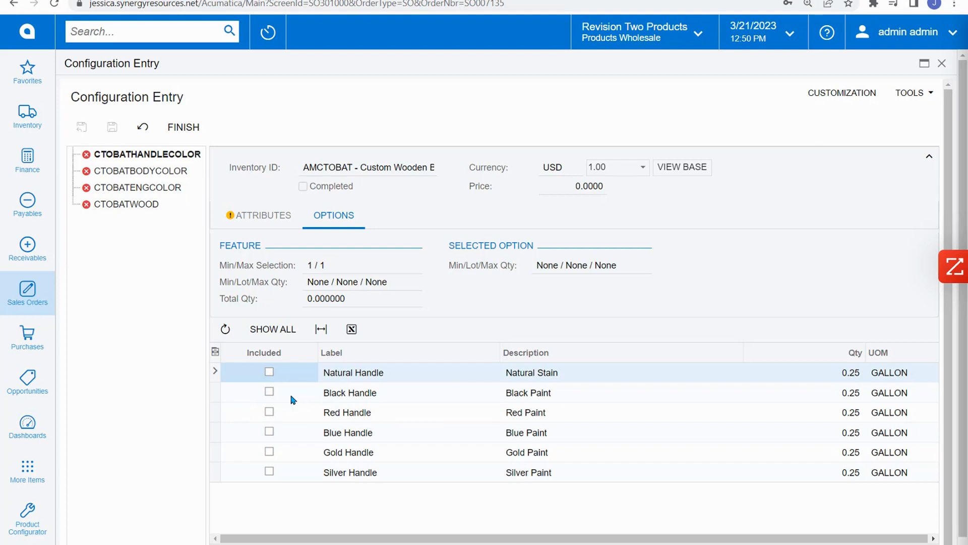
click(270, 372)
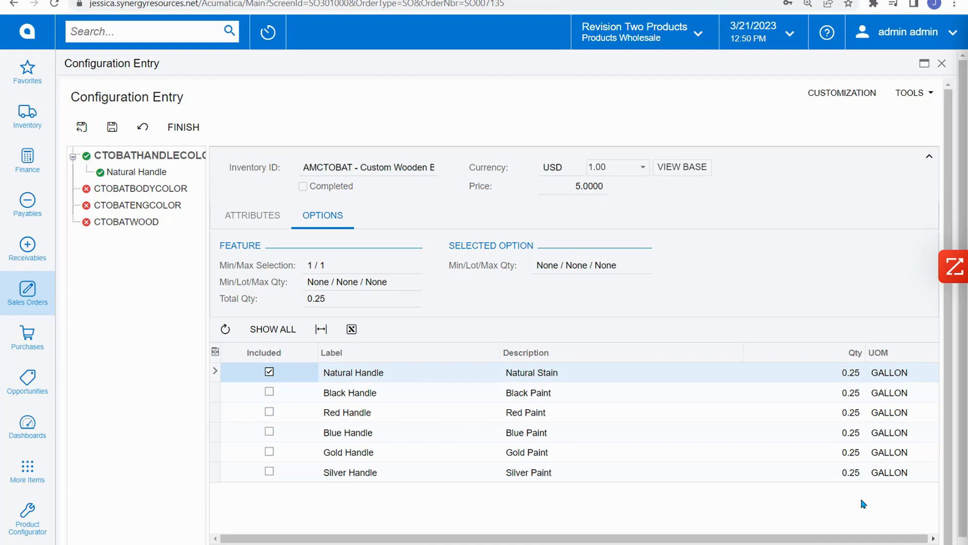
click(169, 189)
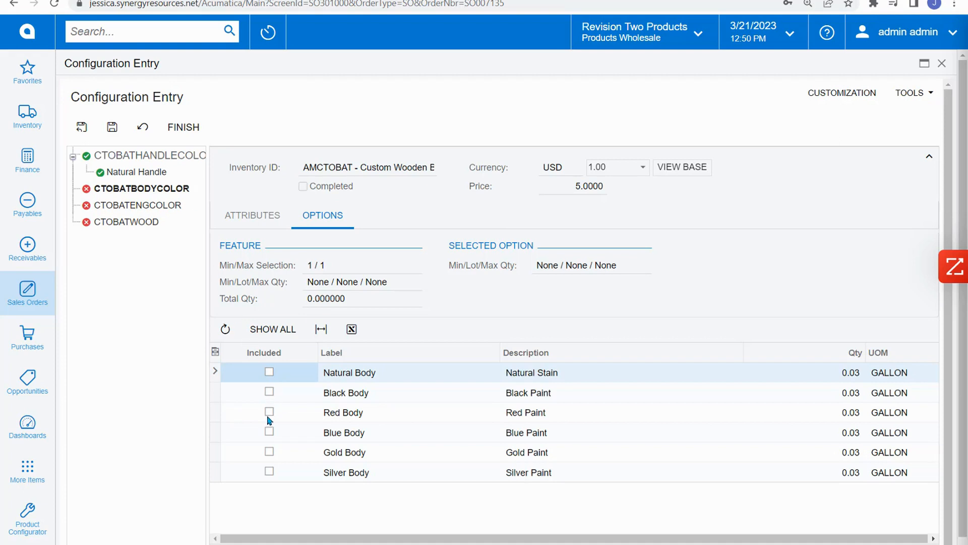
click(269, 392)
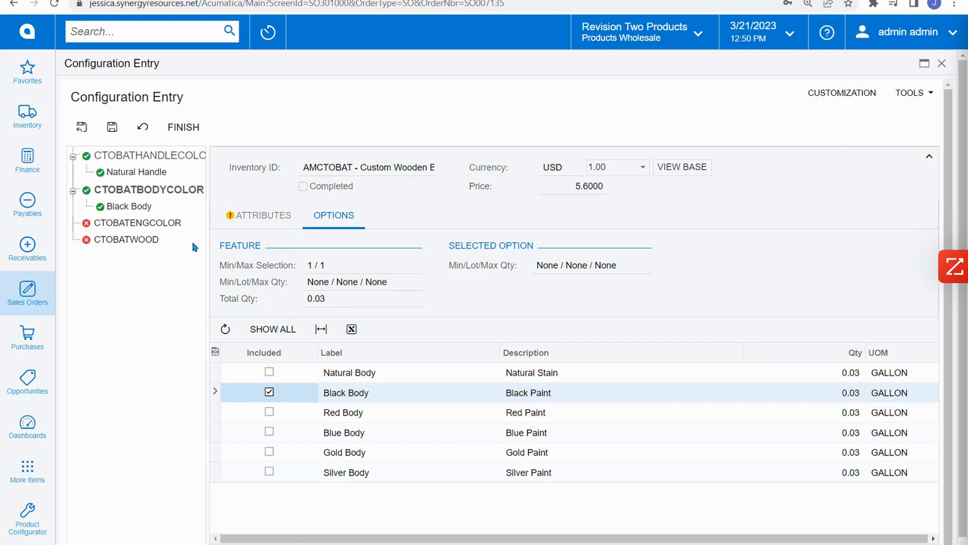
Include the Blue Lettering option for the CTOBATENGCOLOR feature
click(173, 229)
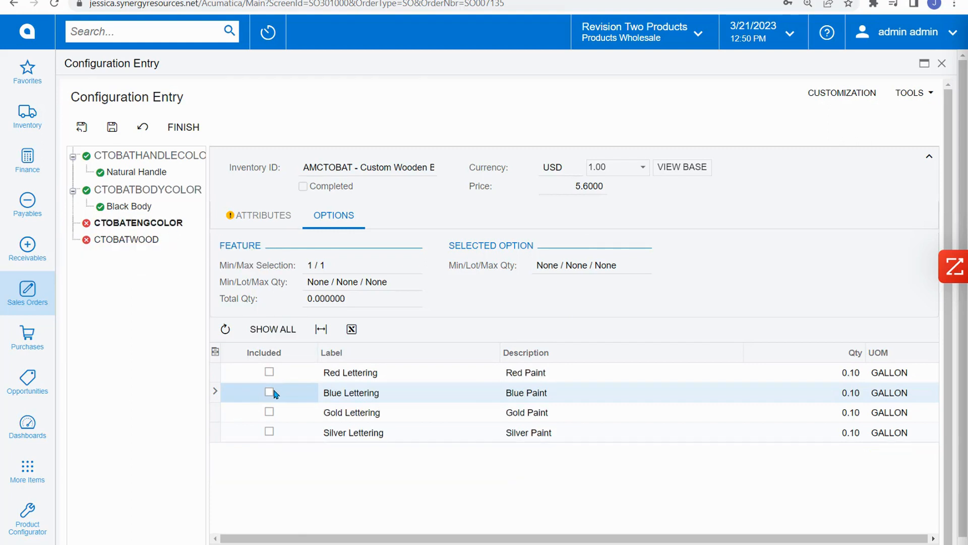
click(399, 399)
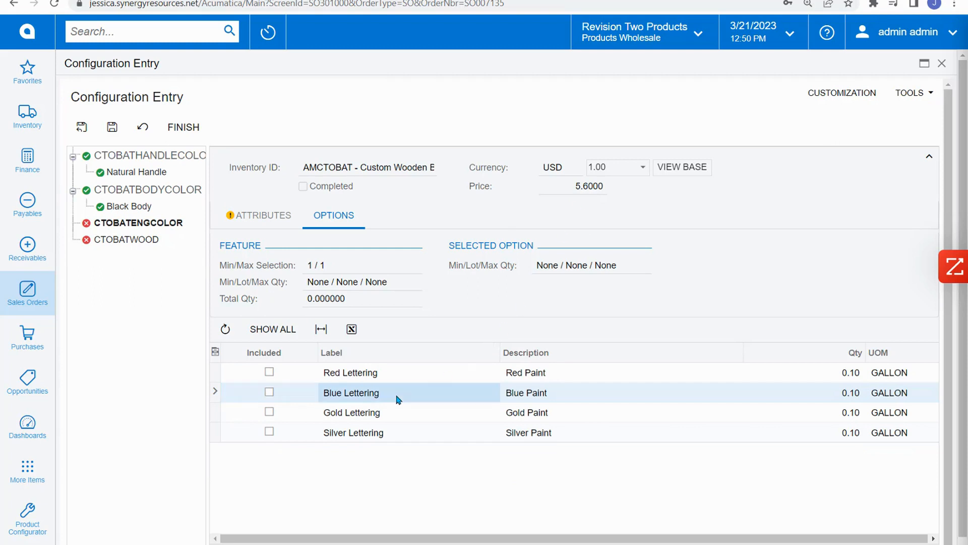
click(269, 392)
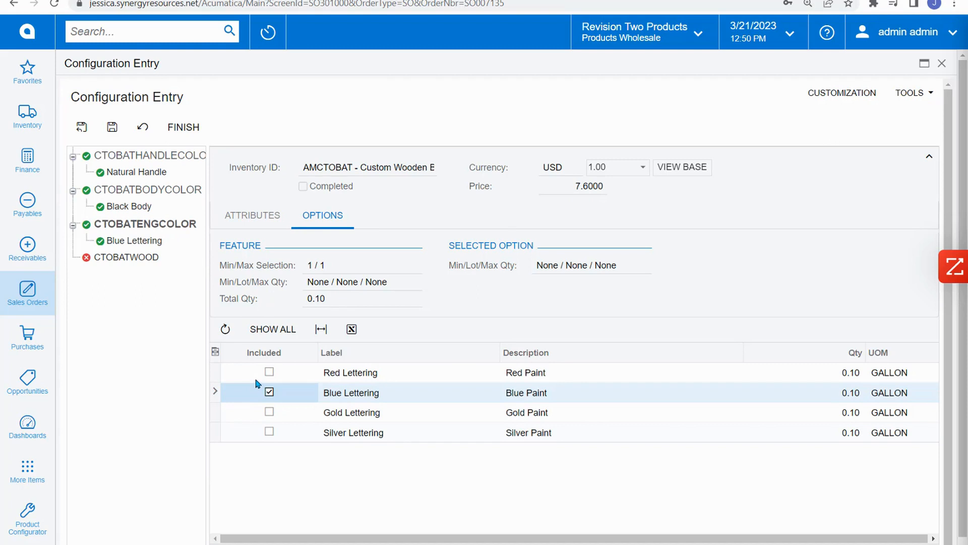
Check the chosen body and lettering options, and include the maple wood option AMBATMAP for the CTOBATWOOD feature
mouse_move(155, 267)
click(150, 208)
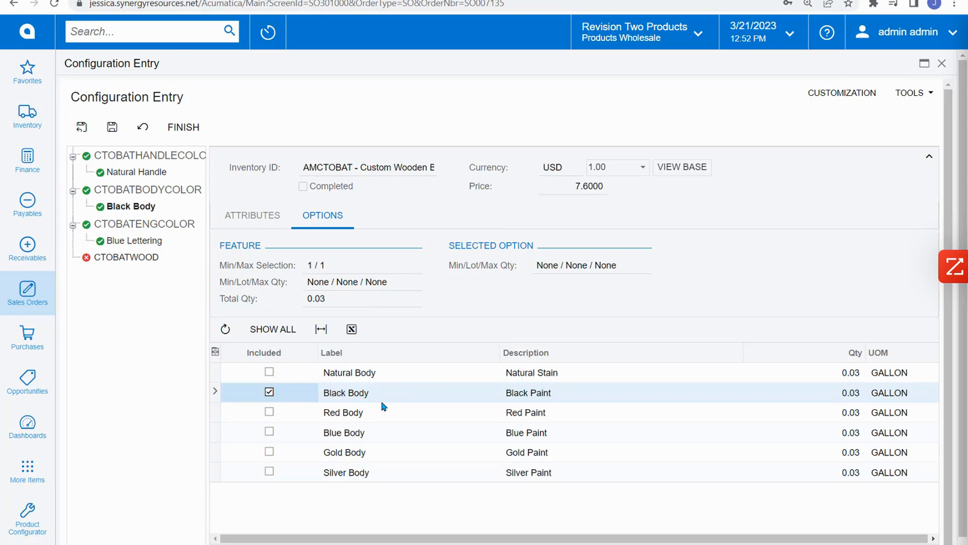
click(139, 243)
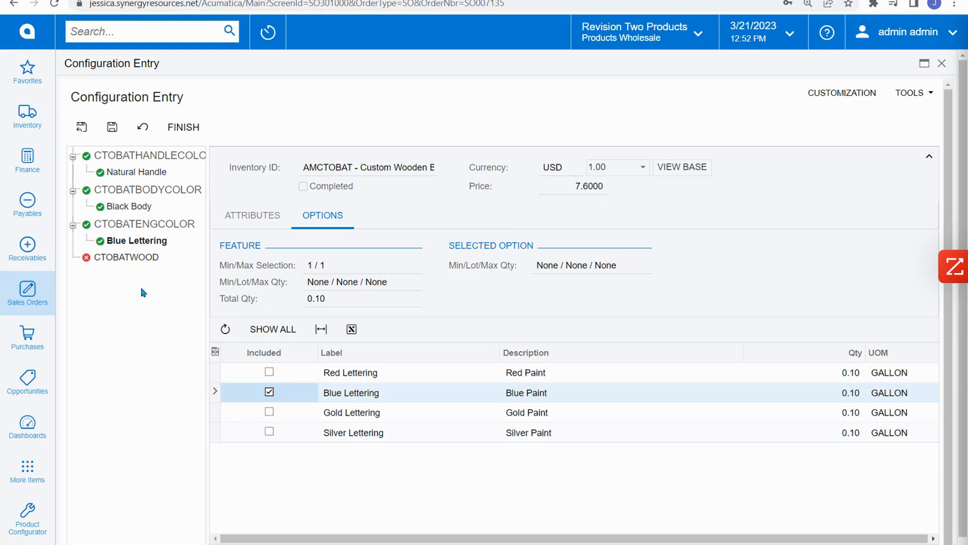
click(142, 259)
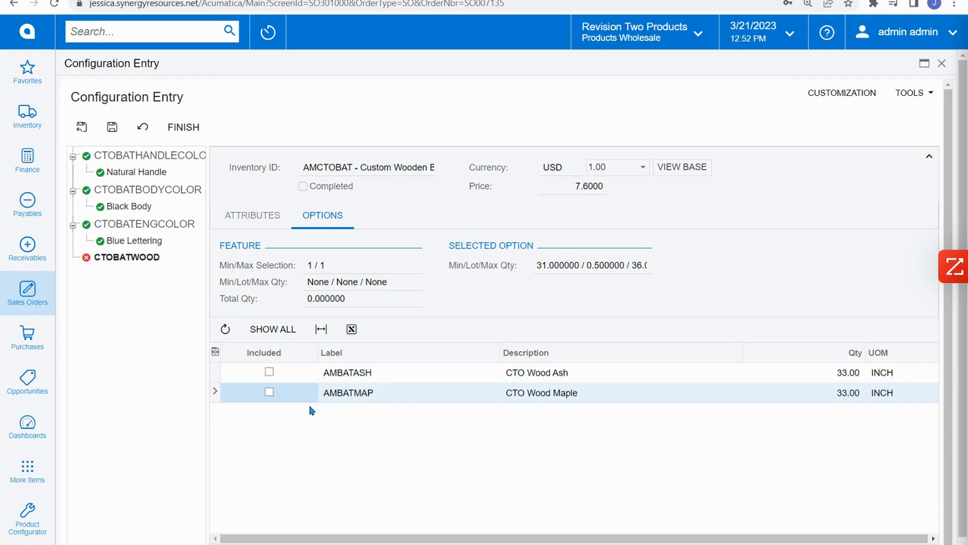
click(269, 393)
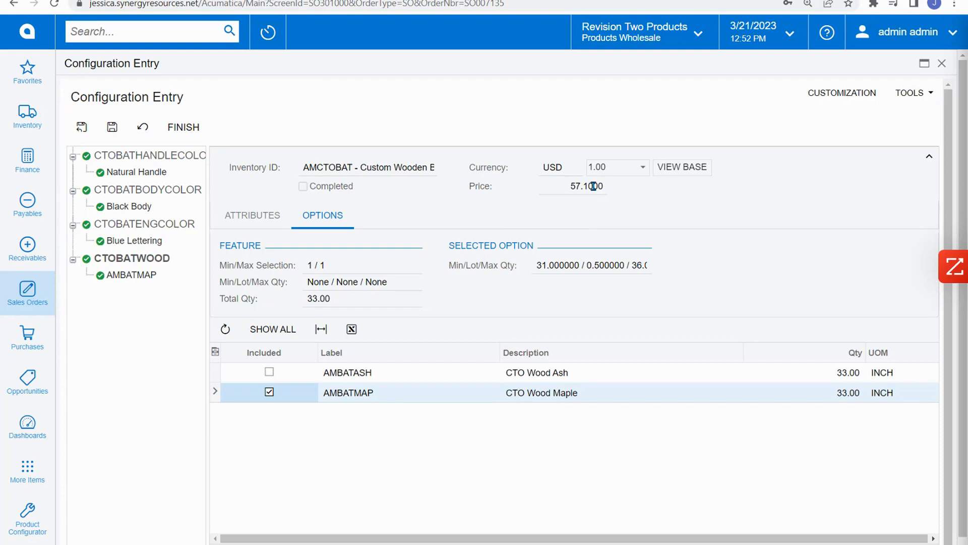
Set the required express option attribute AMBATPT of the bat configuration to Y
click(261, 221)
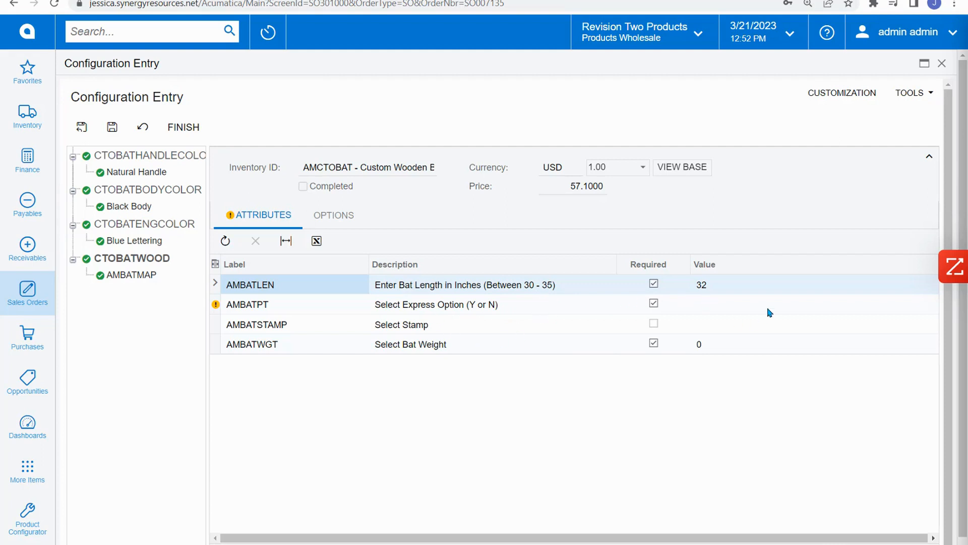
click(751, 307)
click(751, 308)
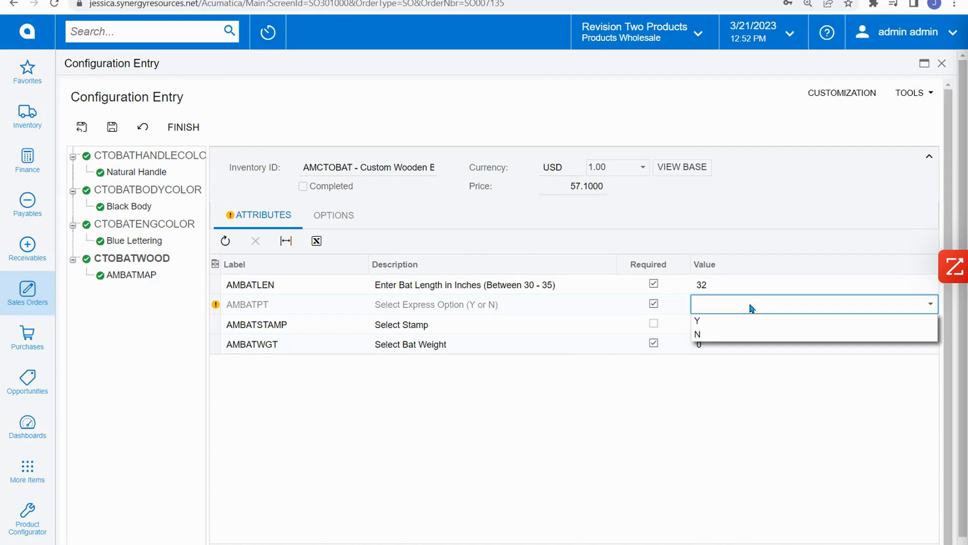
click(746, 321)
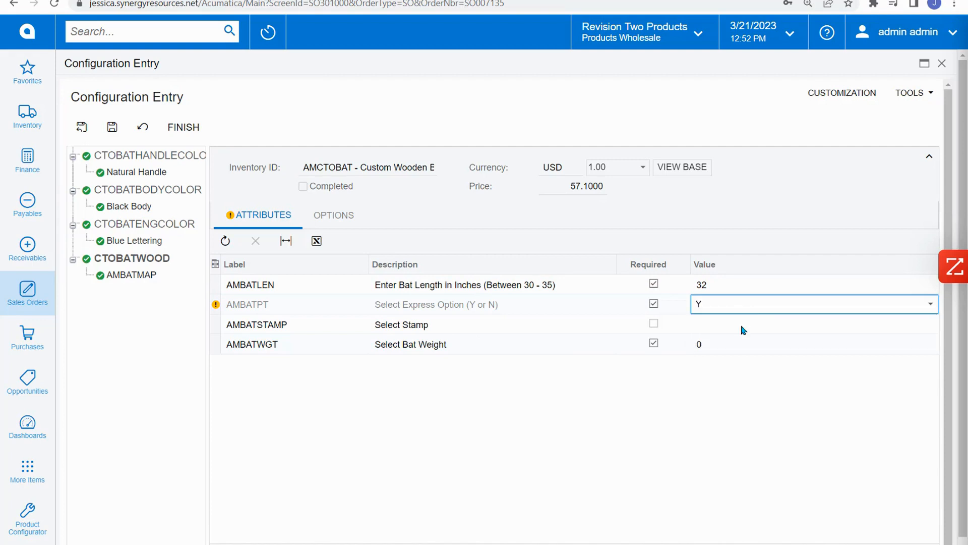
Save and finish the bat configuration, and return to the sales order
click(112, 127)
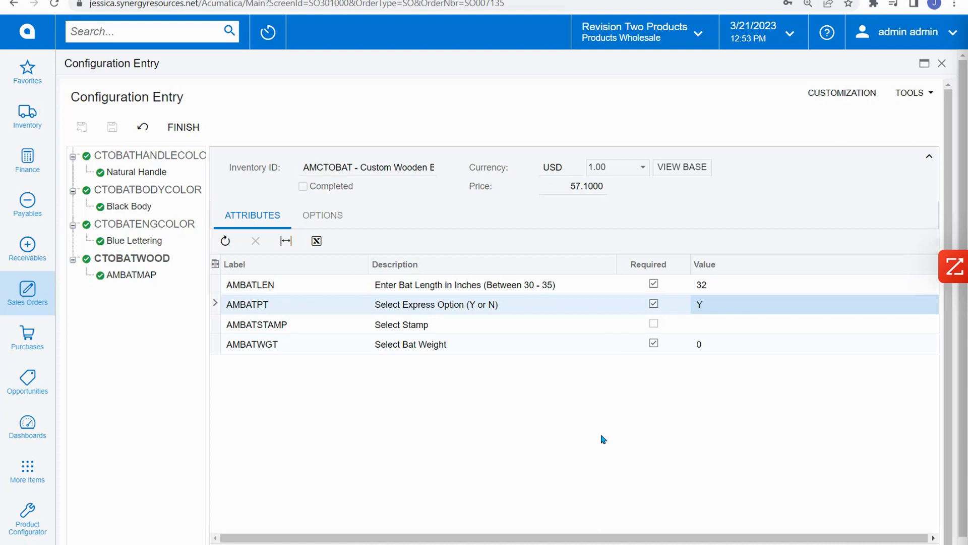
click(183, 128)
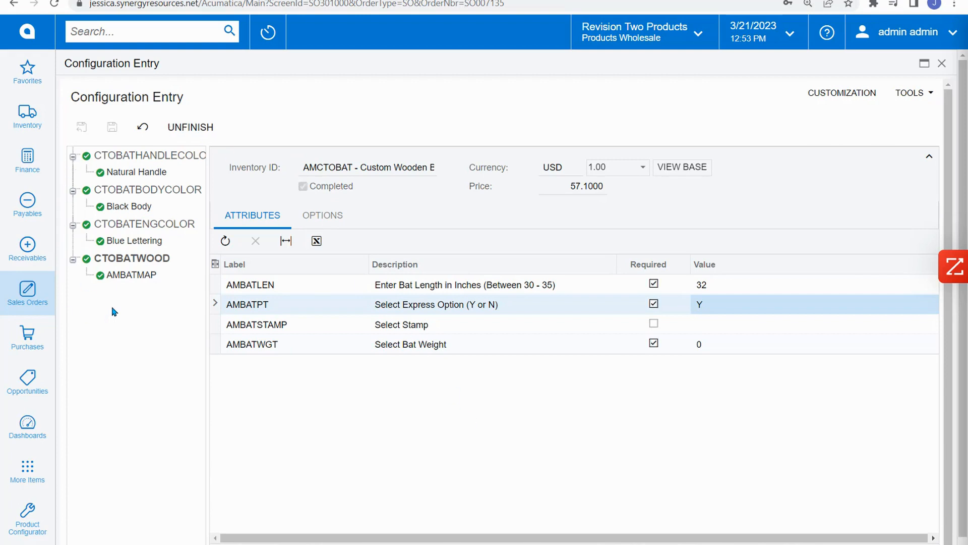
click(942, 64)
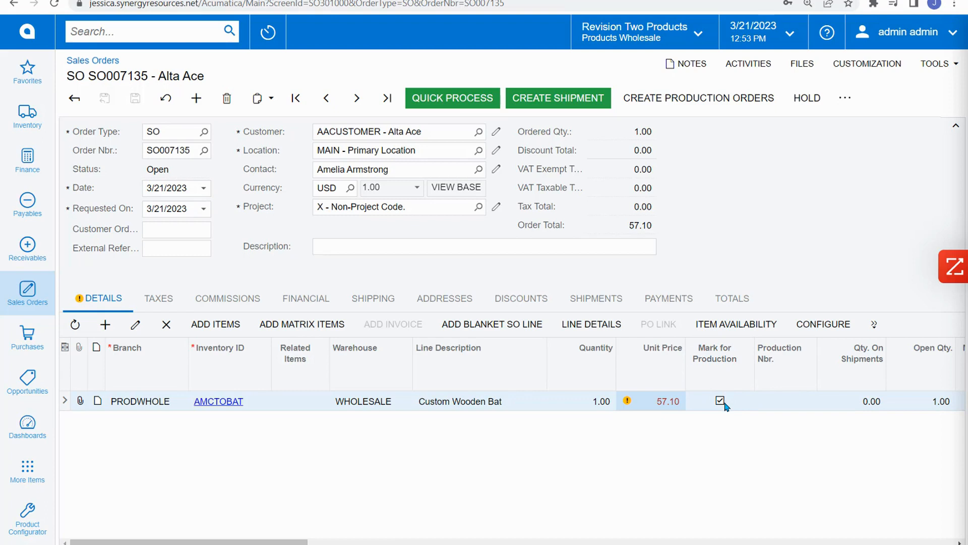
Create a production order for the AMCTOBAT line of the sales order
click(716, 107)
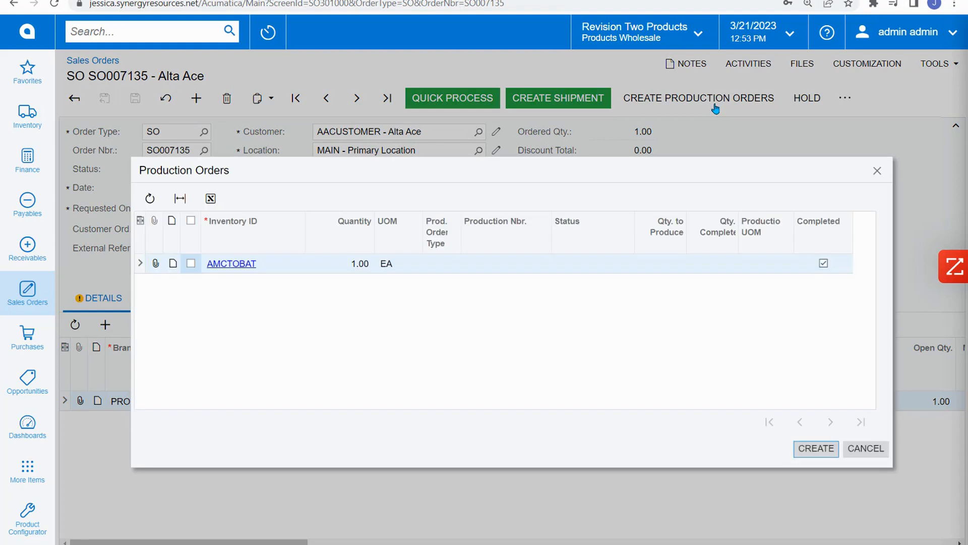
click(190, 263)
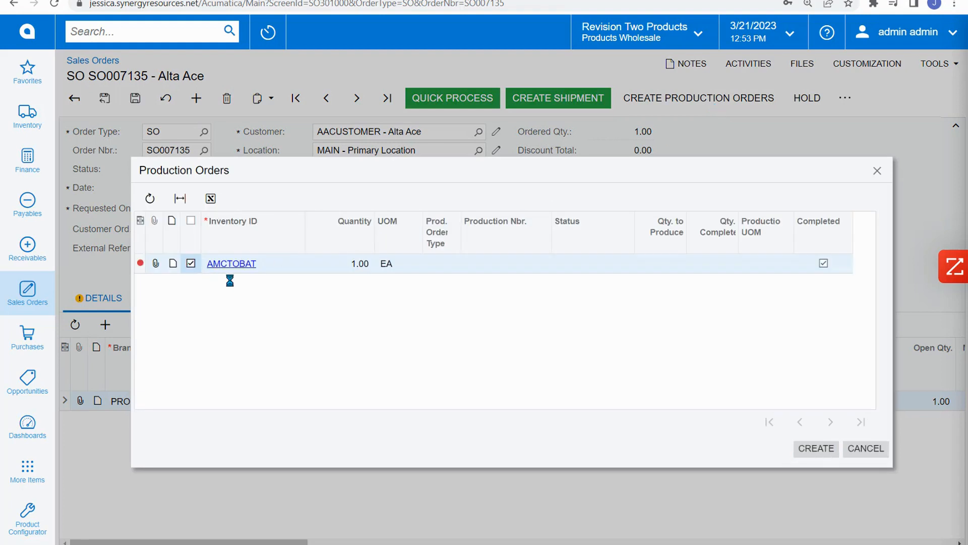
click(814, 450)
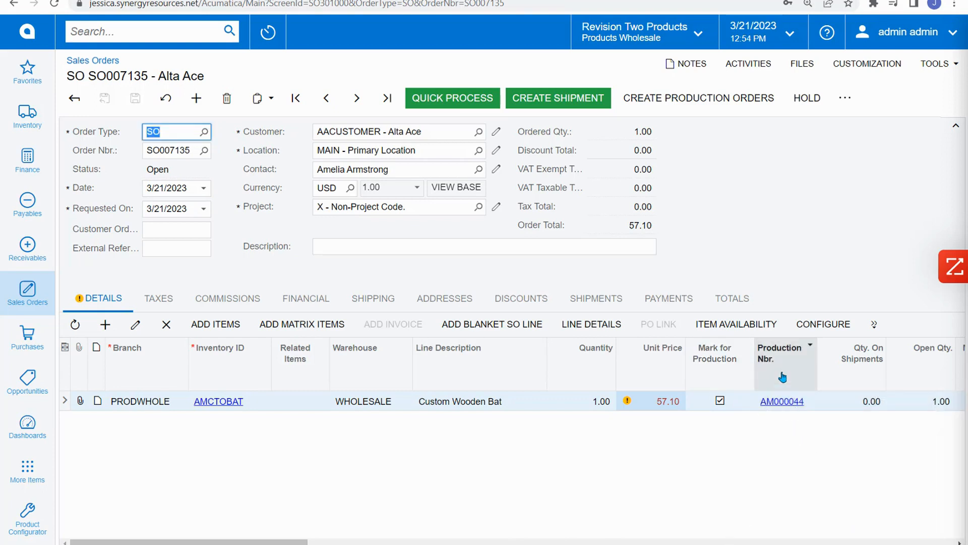
Open the production order linked to the bat line, view its sales order references, and open its production detail
click(790, 412)
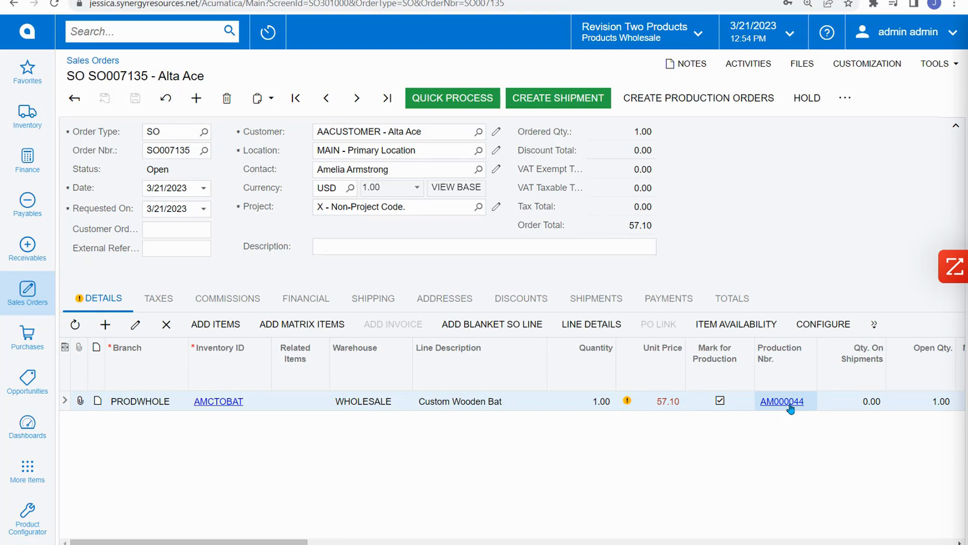
click(790, 404)
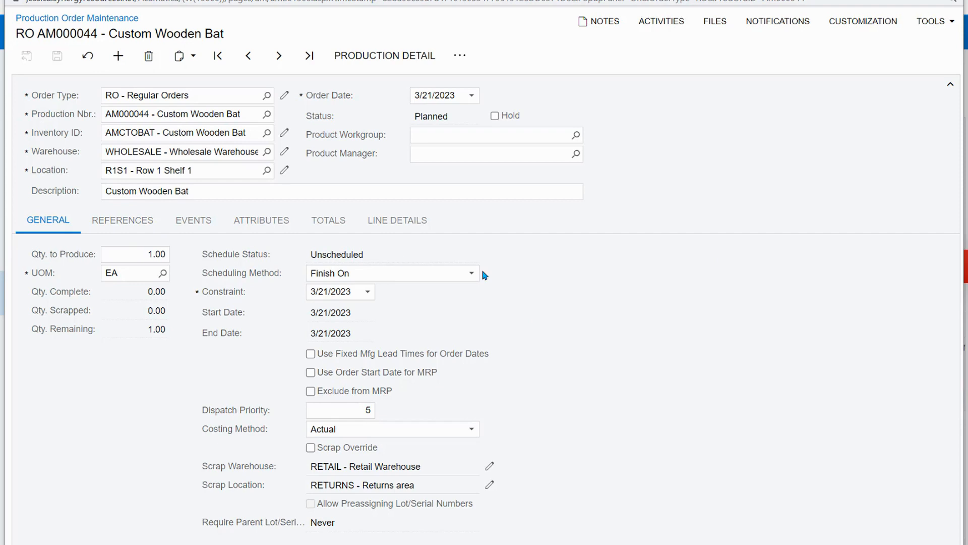
click(136, 228)
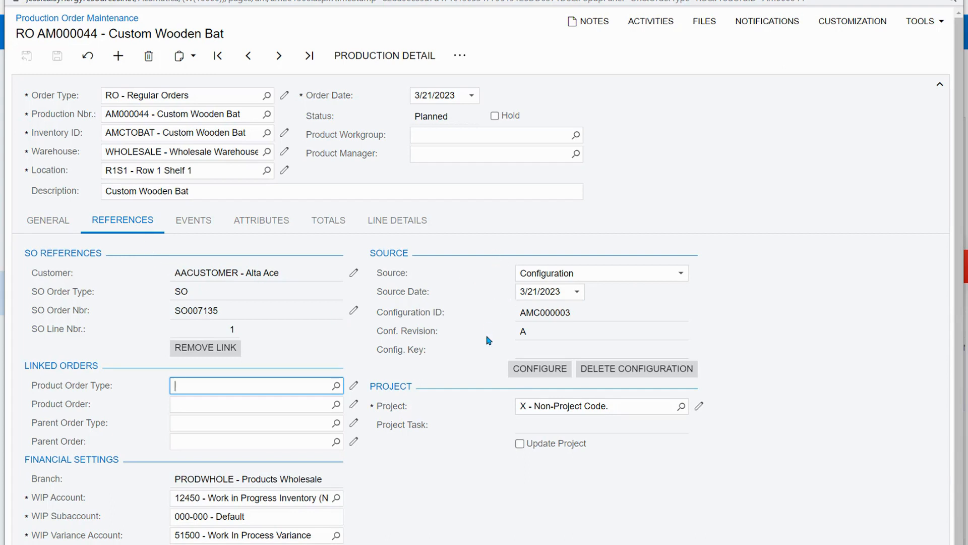
click(386, 57)
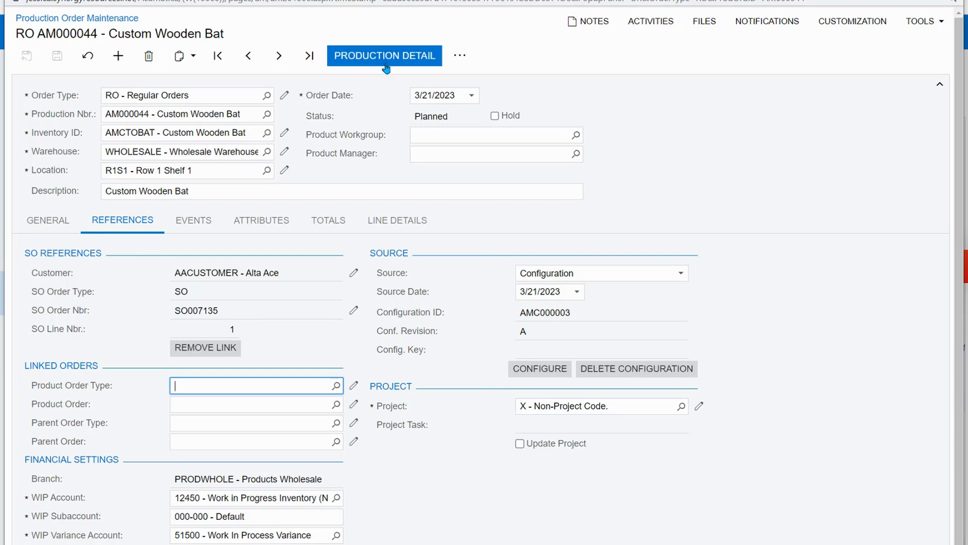
Run the Production Ticket report for the production order and review the operations and materials on both pages
click(469, 58)
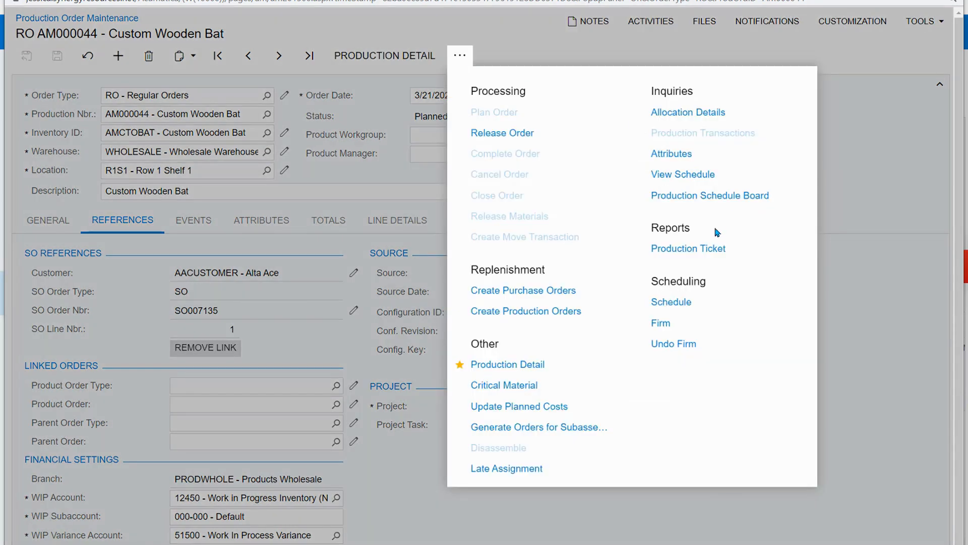
click(696, 261)
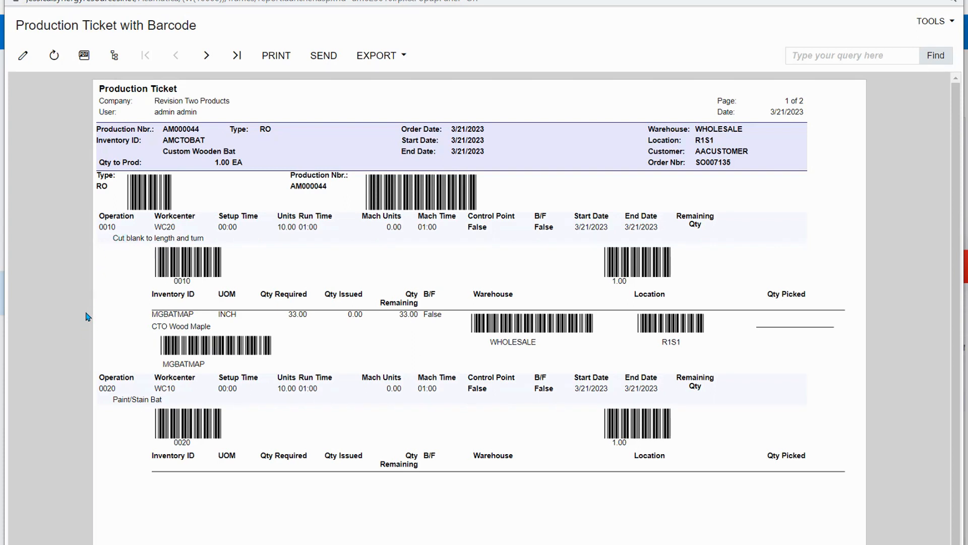
double_click(104, 226)
drag(113, 240, 245, 247)
drag(152, 326, 242, 341)
click(245, 338)
click(206, 55)
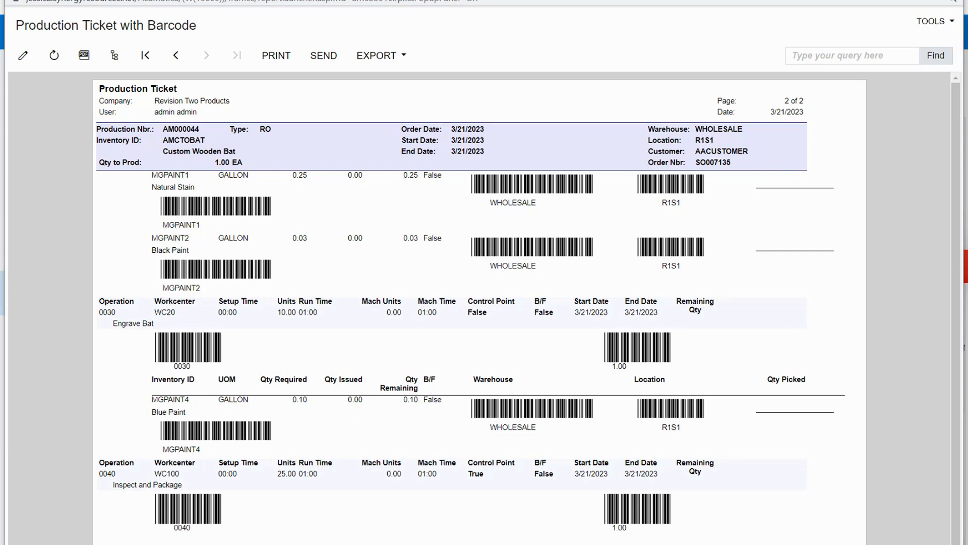
Close the production ticket, reopen the production order linked to the bat line, and review its planned, actual and variance totals
click(952, 1)
click(782, 402)
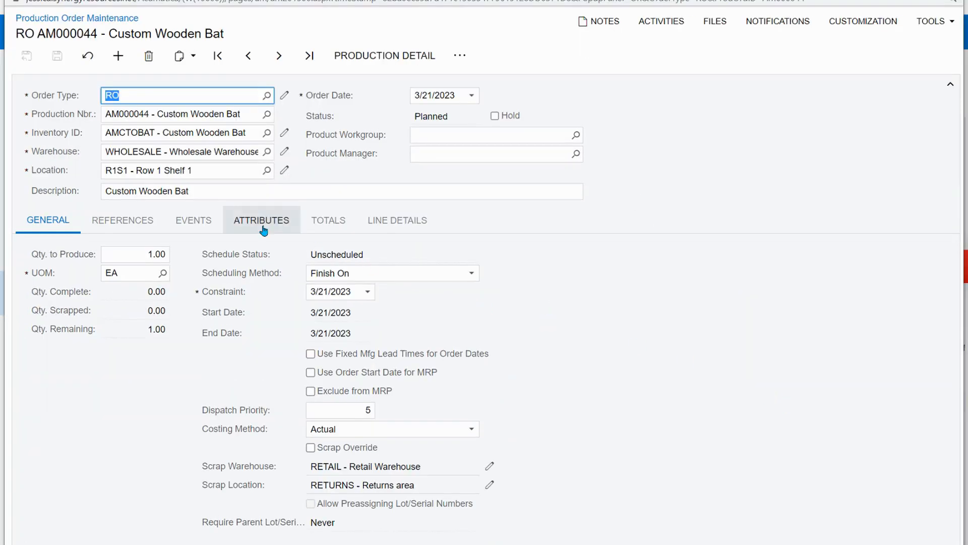
click(315, 228)
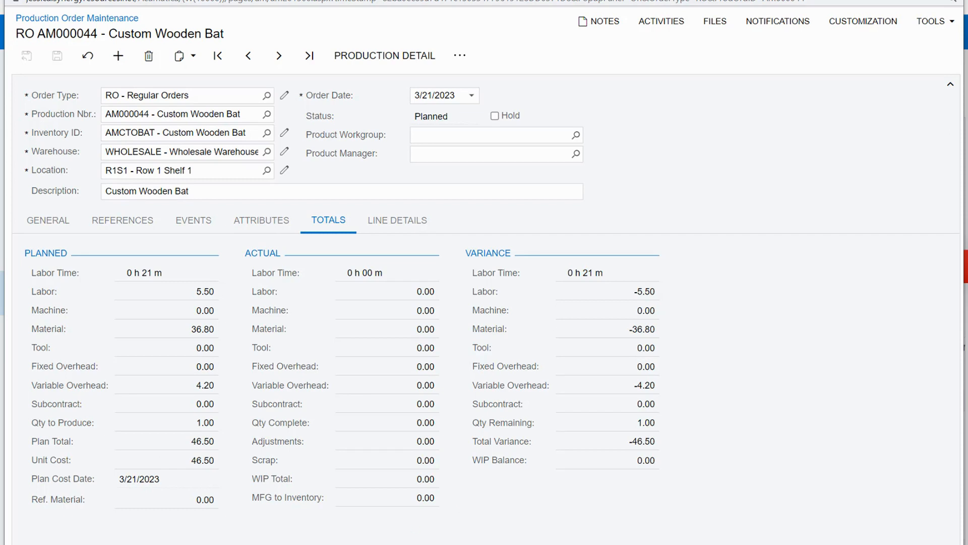
click(284, 507)
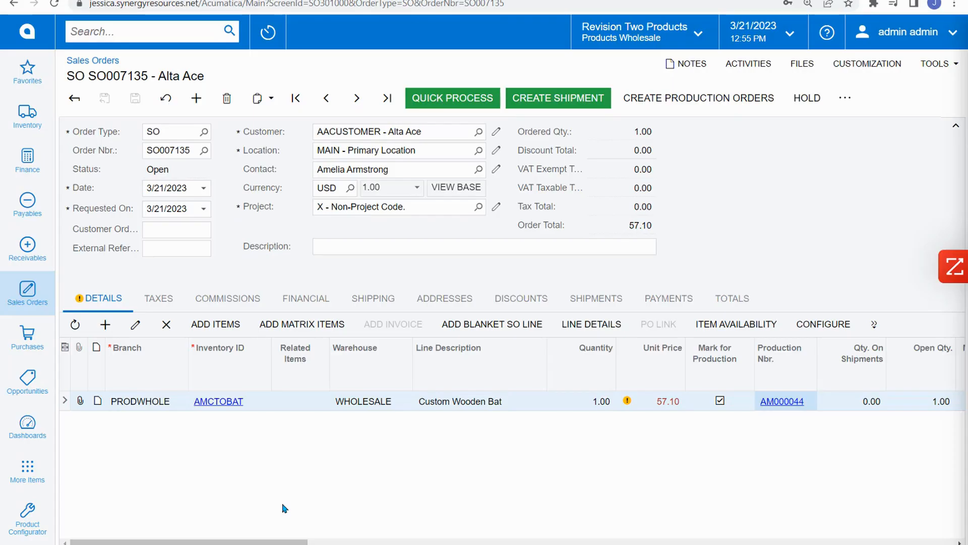
Find the Configuration Maintenance screen and open configuration AMC000003 for the configure-to-order wood bat
click(179, 25)
text(CONFIGURATION MA)
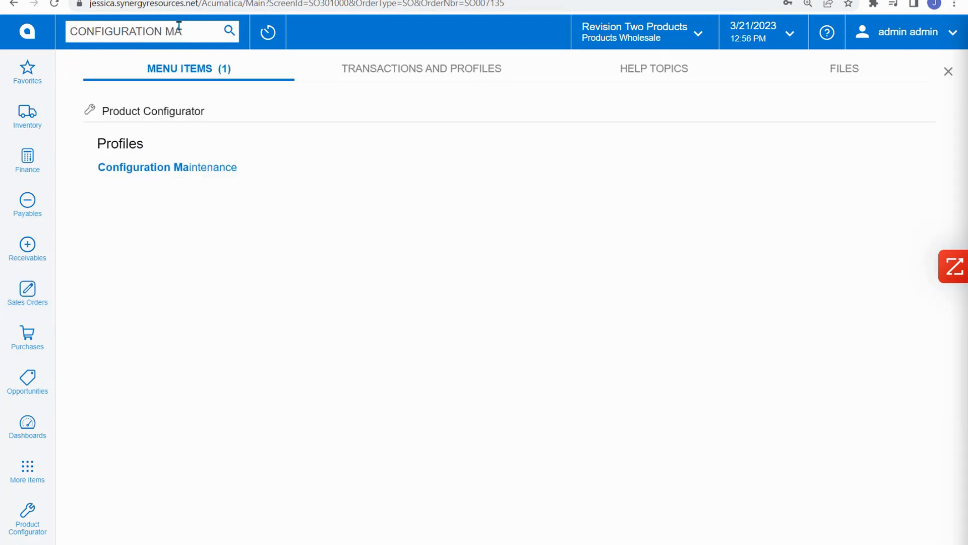
click(195, 165)
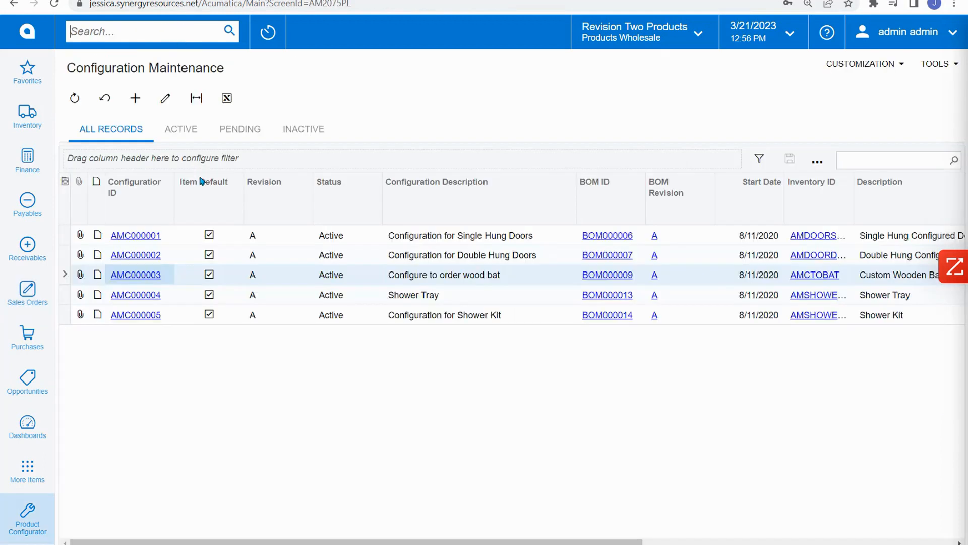
click(143, 275)
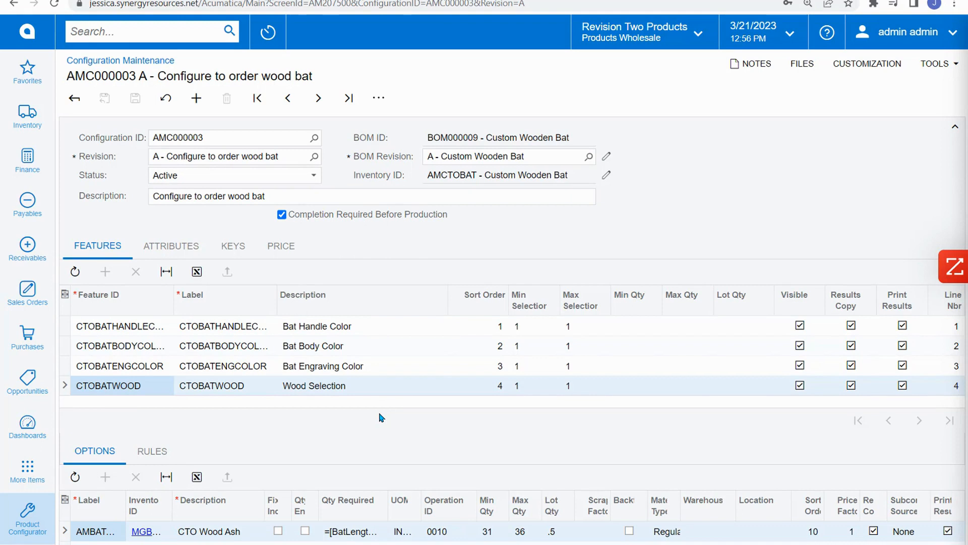
Check the configuration's BOM ID, and inspect the Bat Handle Color options with the Label, Inventory ID and UOM columns widened
click(532, 137)
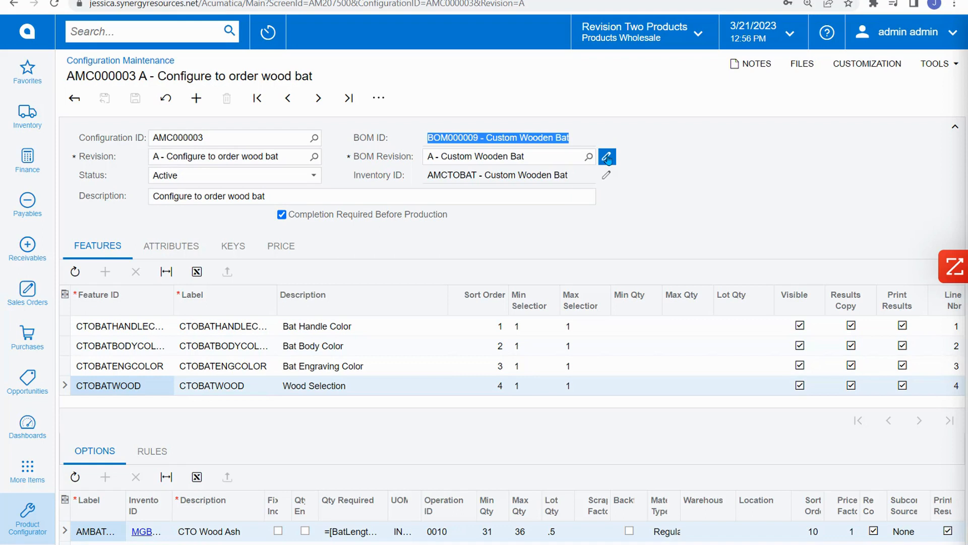
click(888, 190)
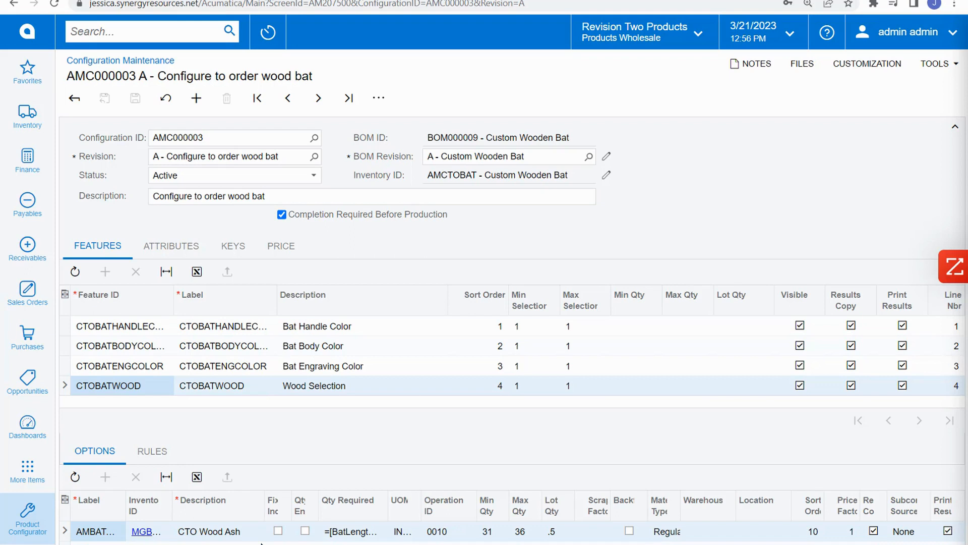
click(298, 326)
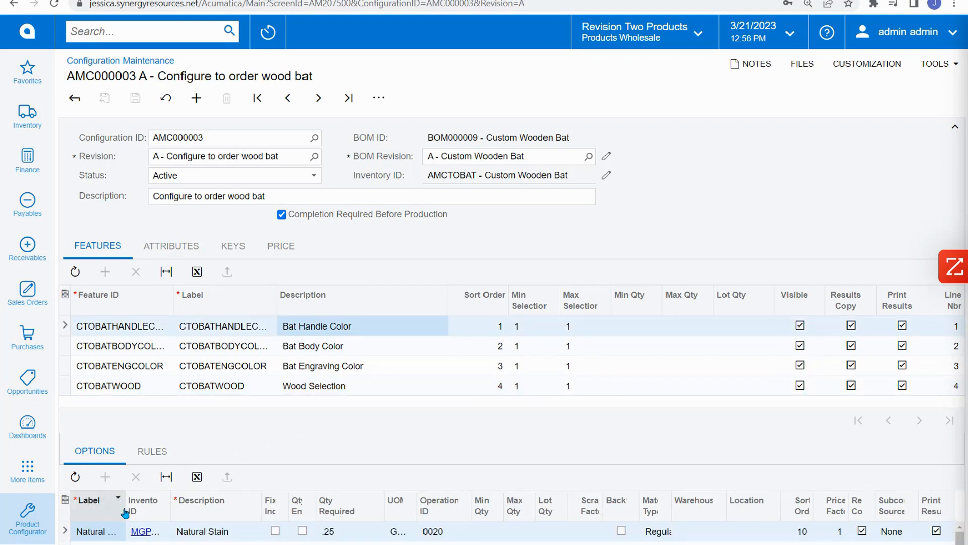
drag(126, 510, 392, 504)
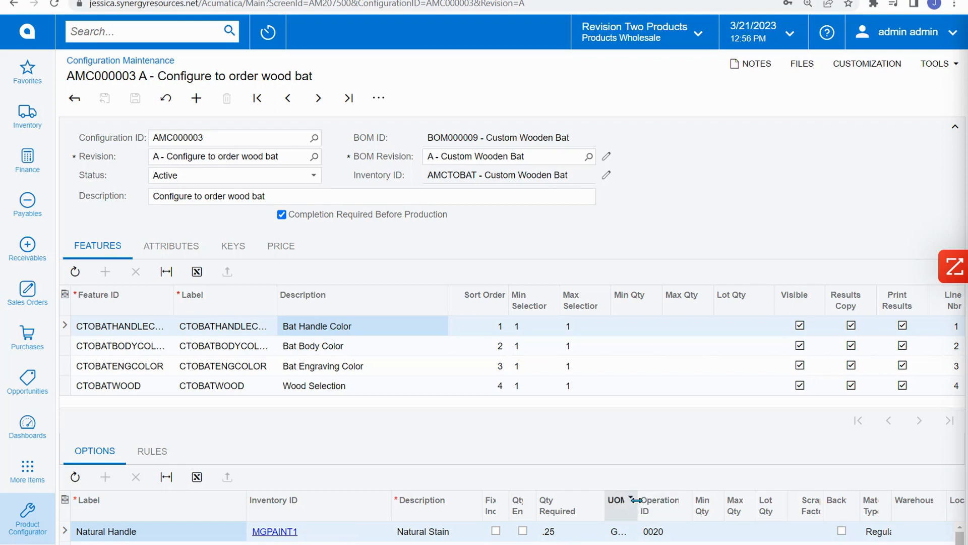
drag(638, 503, 671, 503)
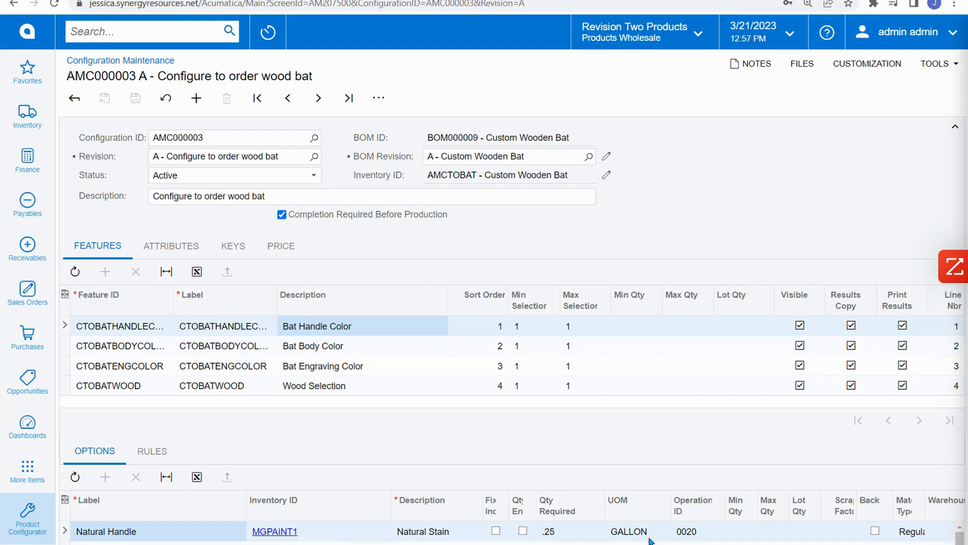
Review the rules of the Bat Body Color and Bat Engraving Color features
click(320, 350)
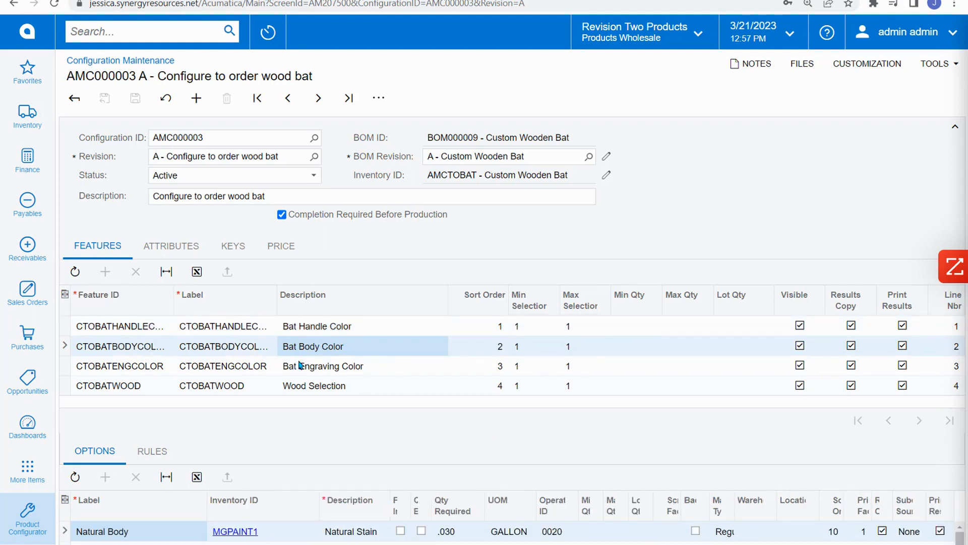
click(154, 452)
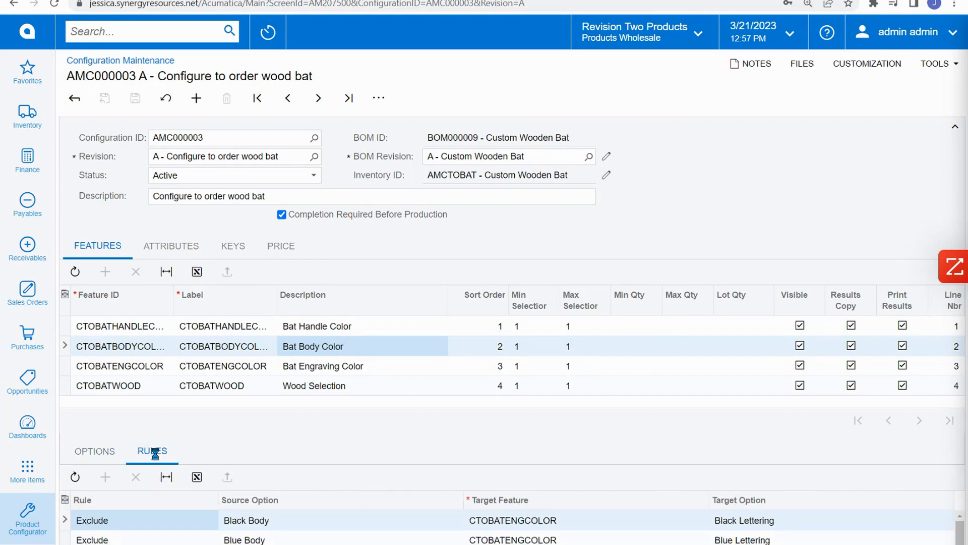
click(290, 367)
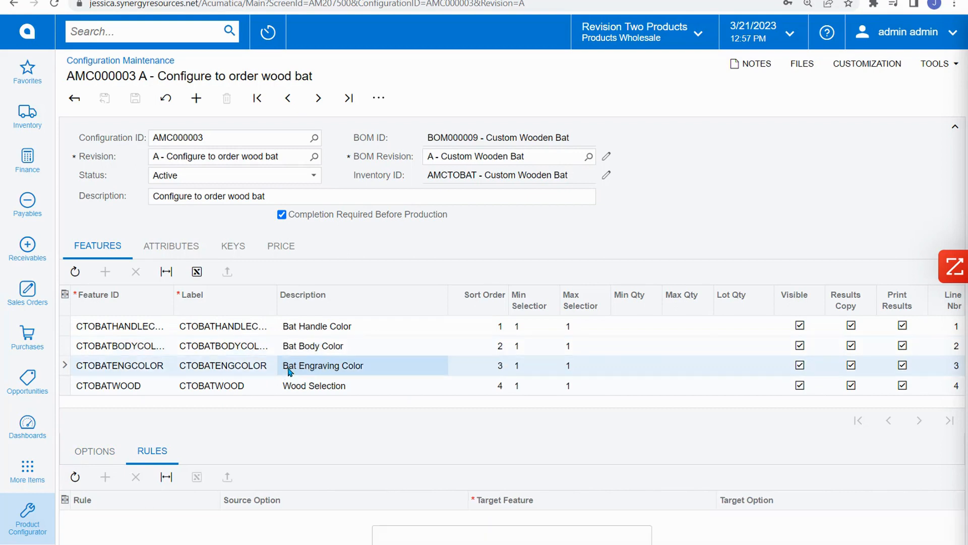
click(305, 349)
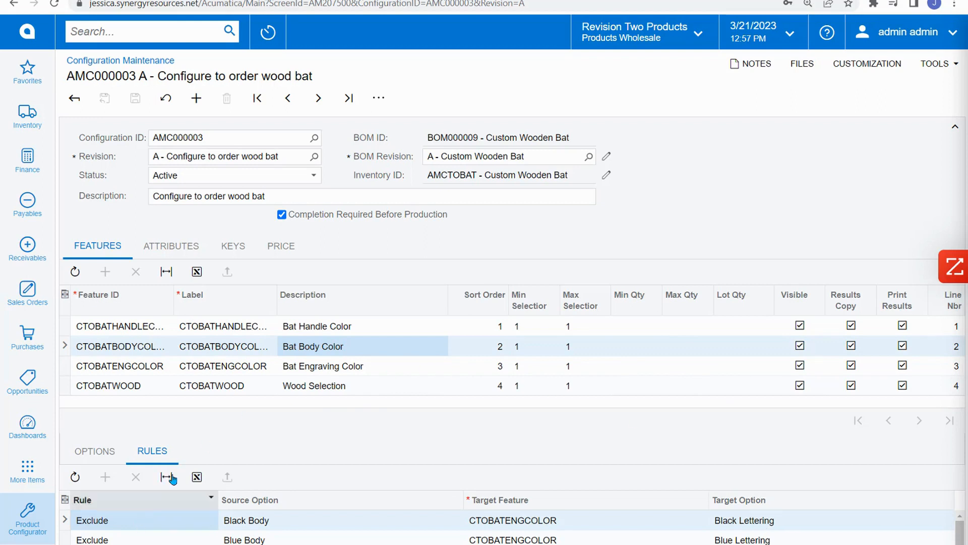
Inspect the Wood Selection options with the Qty Required column widened to read its formula, and check the configuration's bat length attribute
click(156, 250)
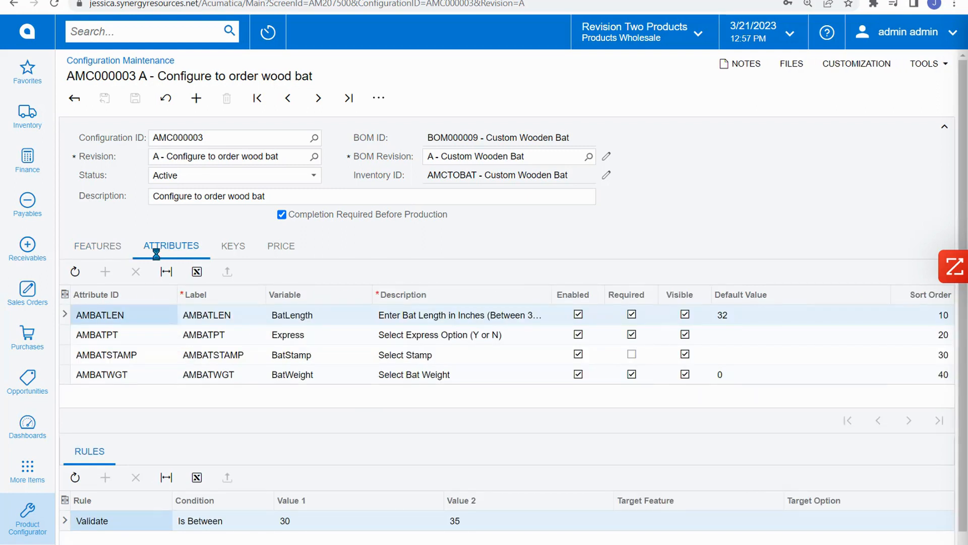
click(98, 247)
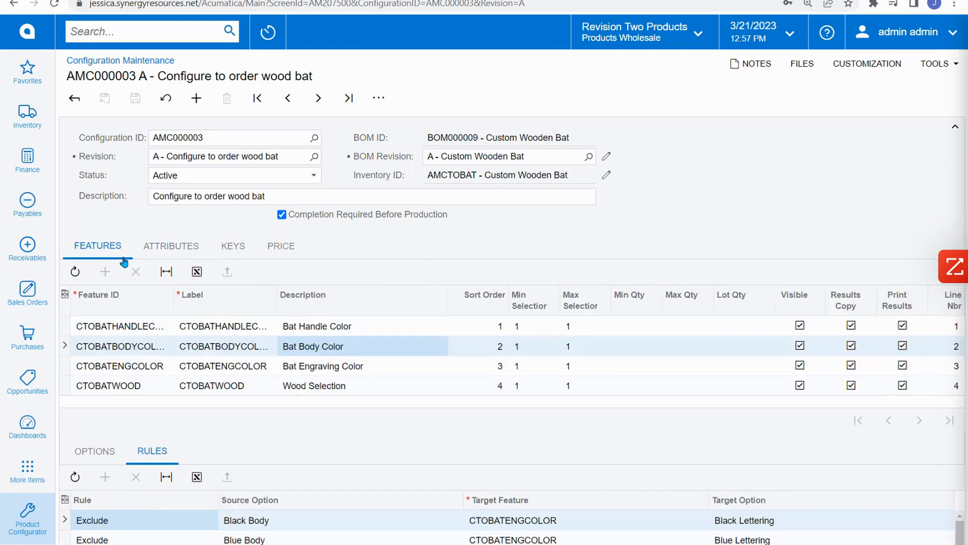
click(85, 450)
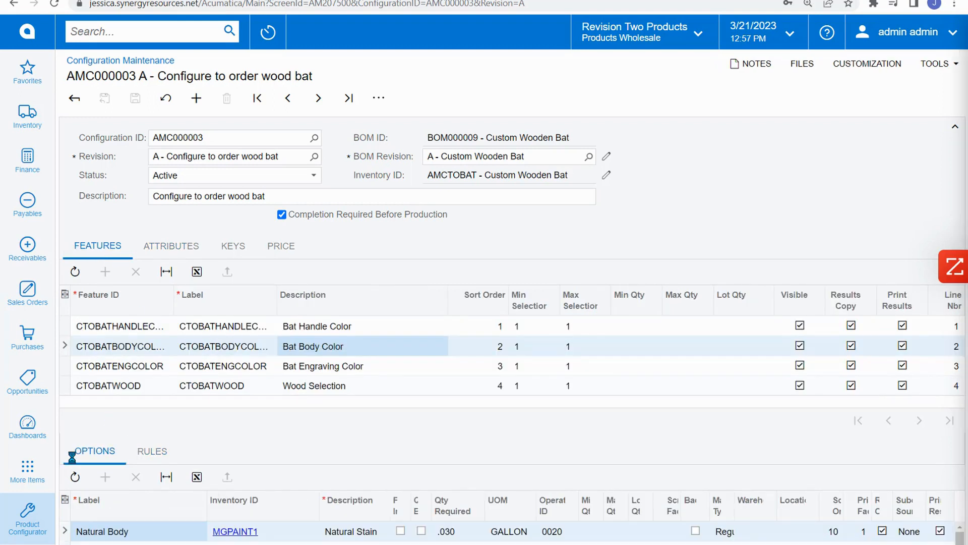
click(352, 388)
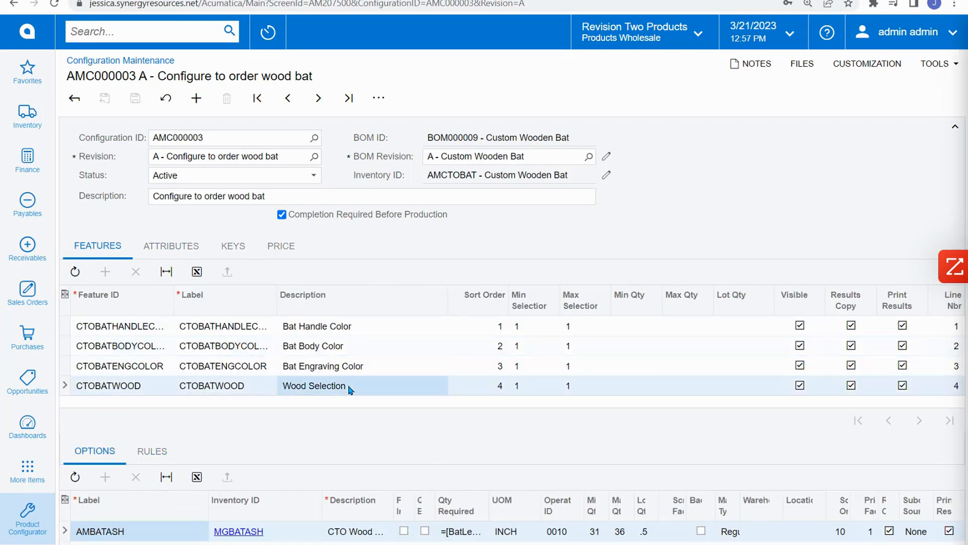
drag(485, 514, 565, 513)
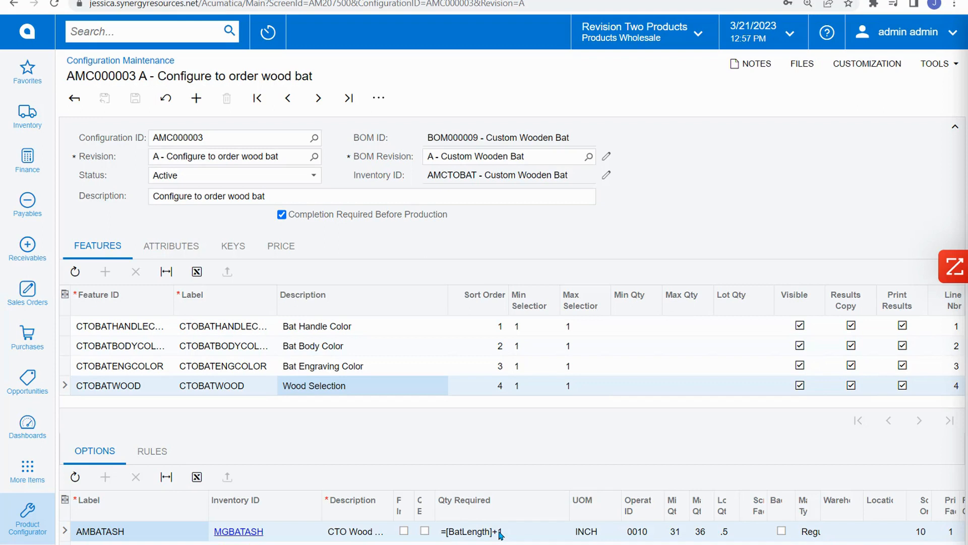
click(166, 246)
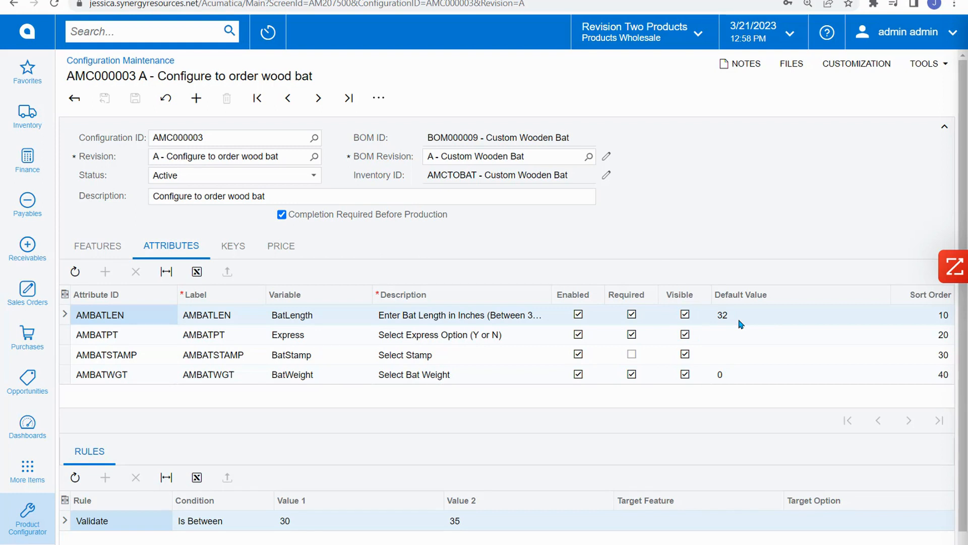
Return to the features view and switch to configuration AMC000005 for the Shower Kit
click(93, 258)
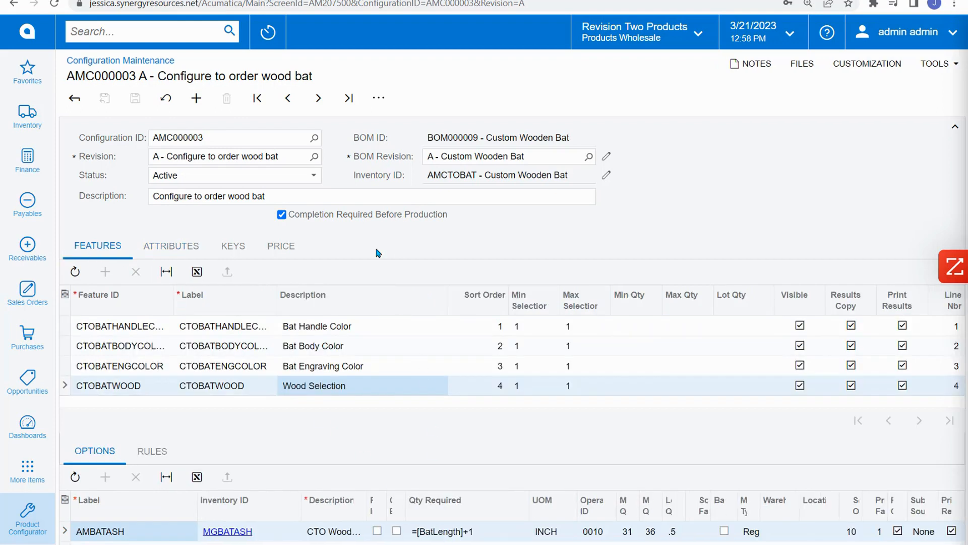
click(314, 138)
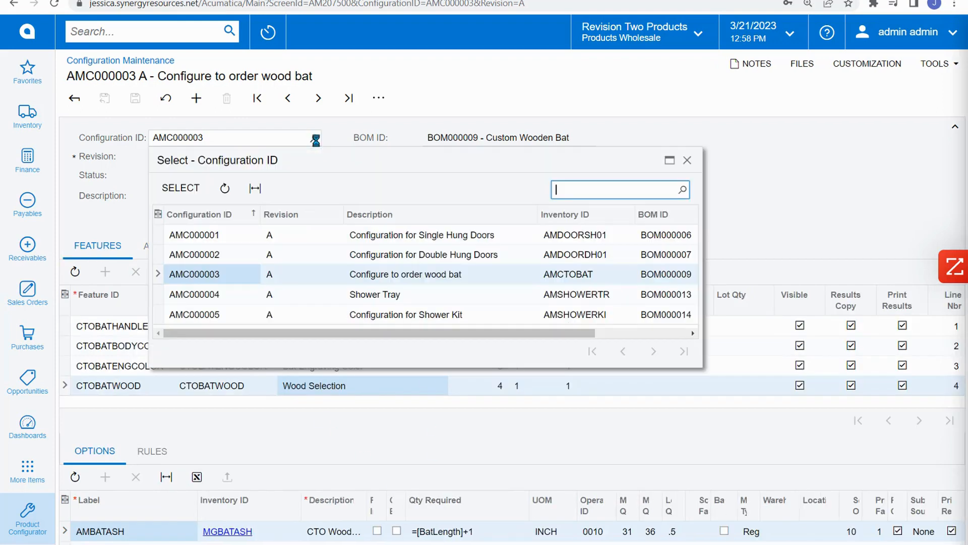
double_click(376, 316)
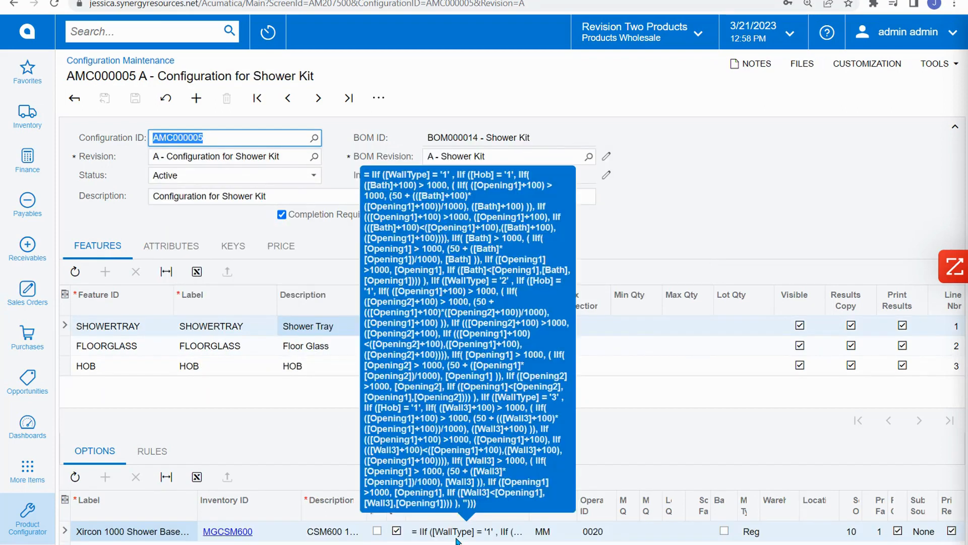